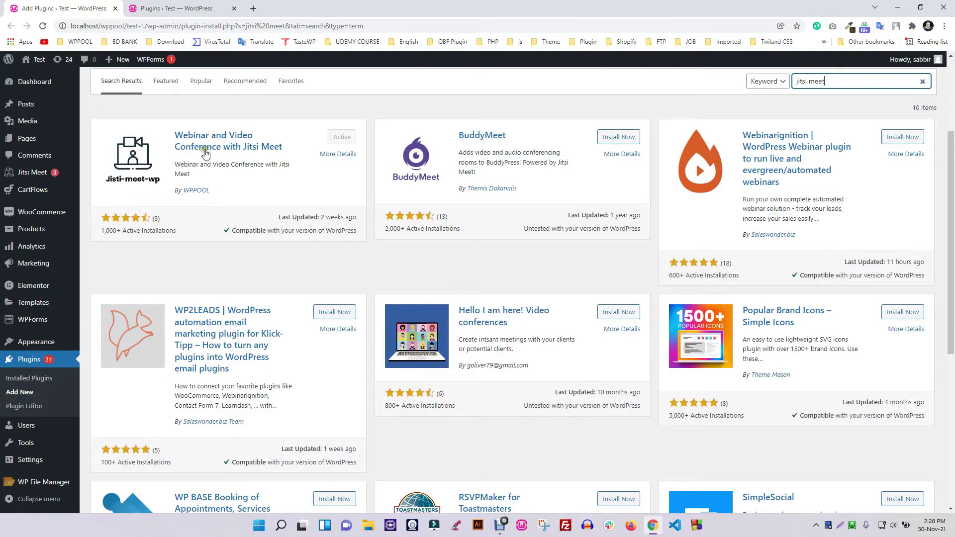
# Activate Jitsi Meet Ultimate from the plugin list, then paste and submit its license key
pyautogui.hotkey('ctrl', 'Tab')
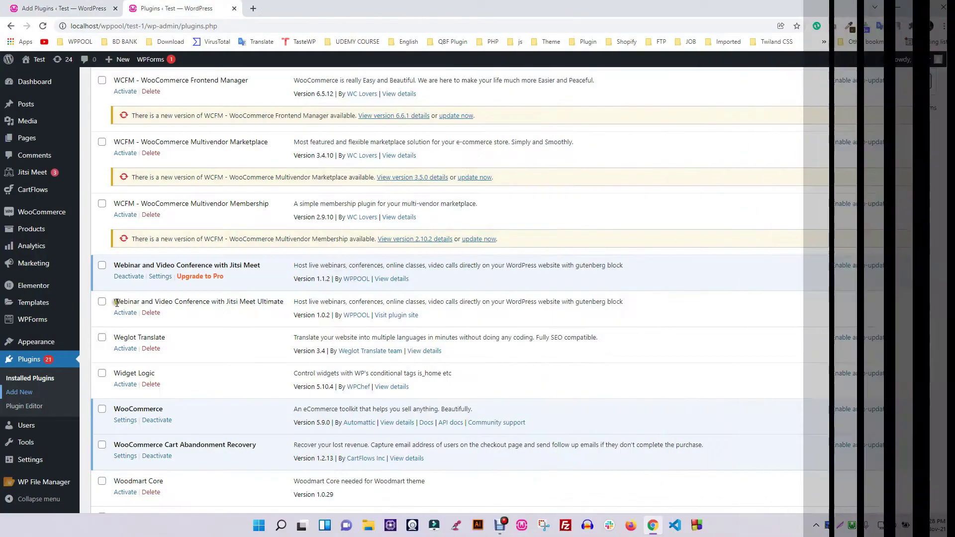
pyautogui.click(126, 314)
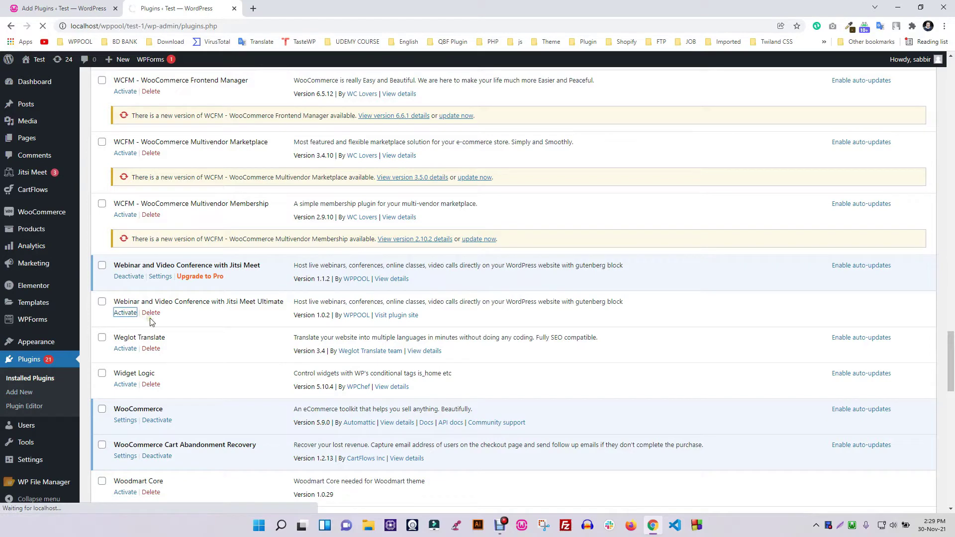
pyautogui.click(217, 334)
pyautogui.hotkey('ctrl', 'v')
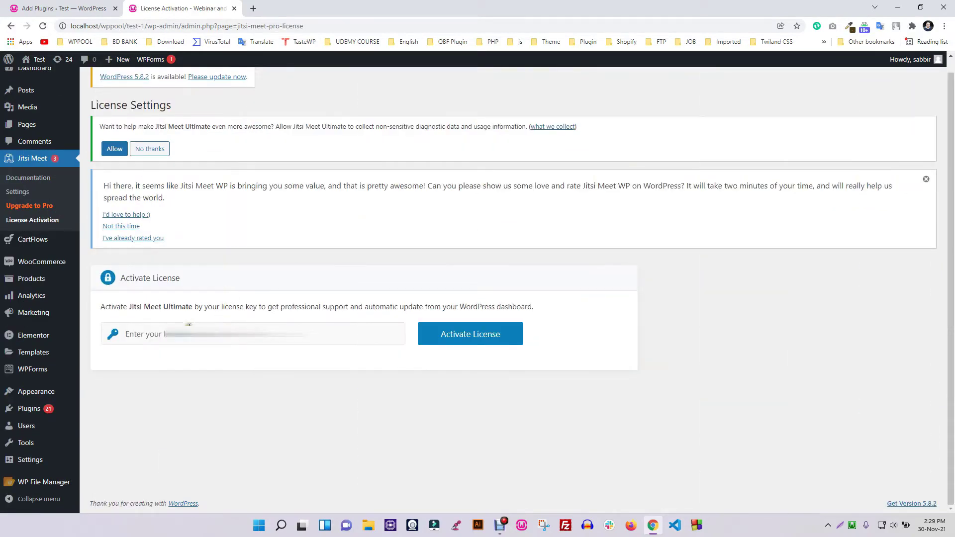
pyautogui.click(492, 342)
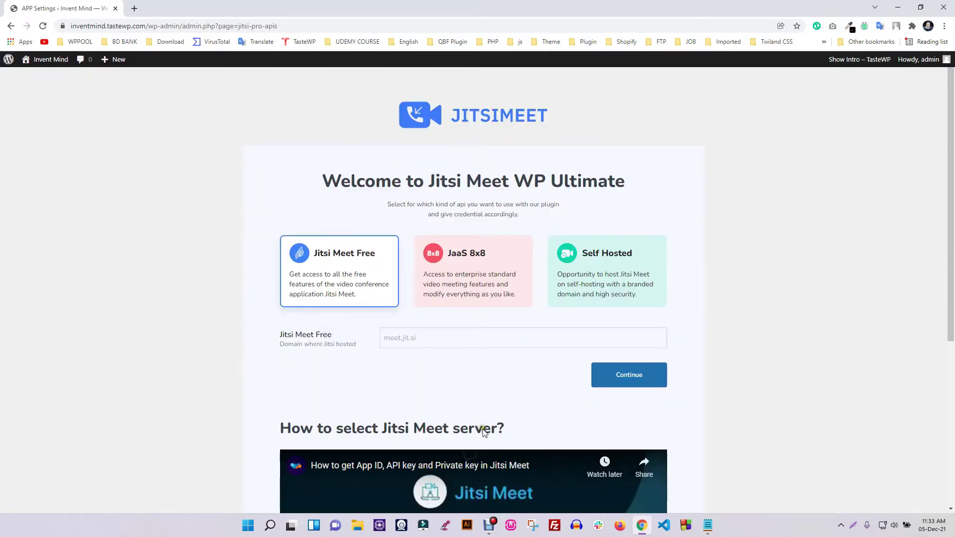
pyautogui.scroll(-3, 571, 266)
pyautogui.scroll(-1, 571, 265)
pyautogui.scroll(4, 571, 265)
# Compare the JaaS 8x8, Self Hosted and Free API options, then select JaaS 8x8
pyautogui.click(448, 271)
pyautogui.click(621, 275)
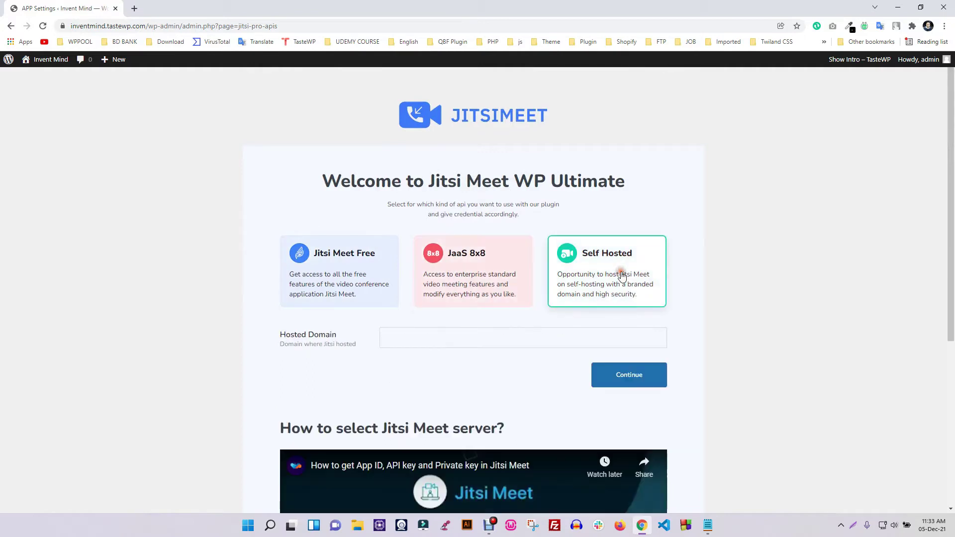
pyautogui.click(335, 281)
pyautogui.scroll(-1, 481, 261)
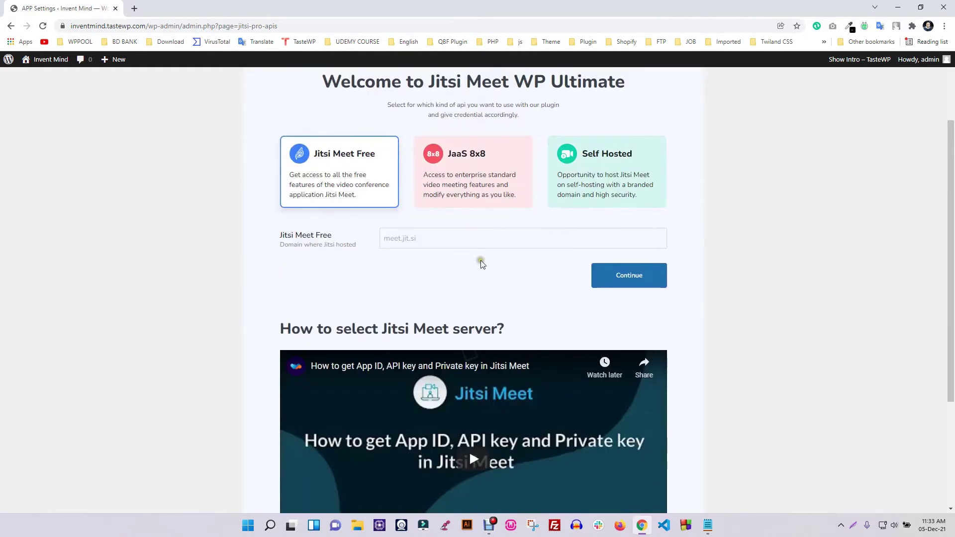
pyautogui.click(469, 181)
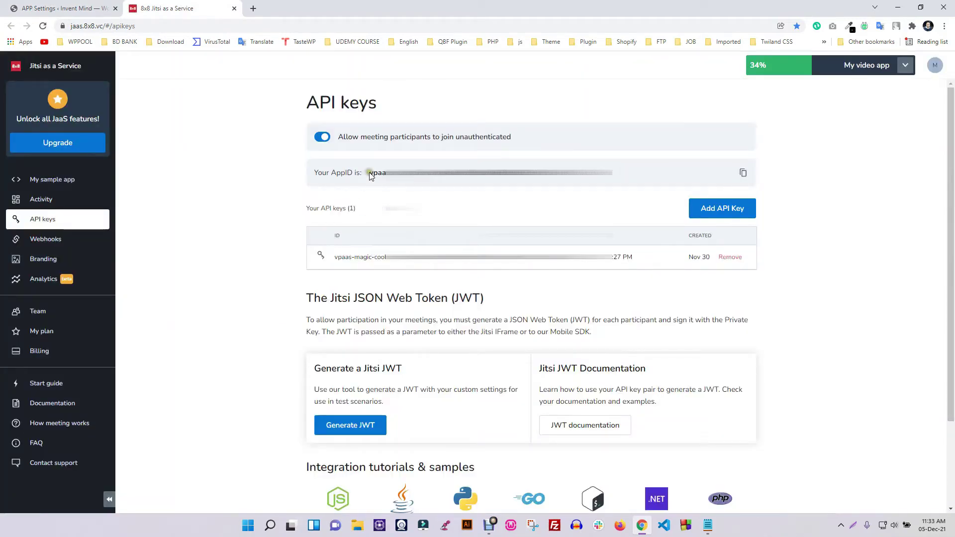
# Select the AppID on the 8x8 API keys page and copy it to the clipboard
pyautogui.moveTo(369, 175); pyautogui.dragTo(612, 173)
pyautogui.click(743, 172)
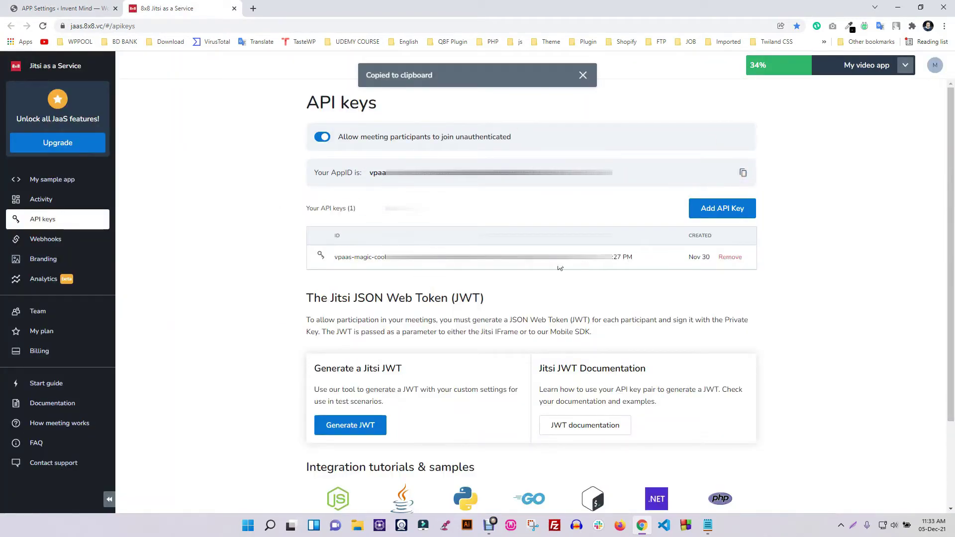
pyautogui.moveTo(560, 268); pyautogui.dragTo(331, 257)
pyautogui.moveTo(308, 207); pyautogui.dragTo(349, 207)
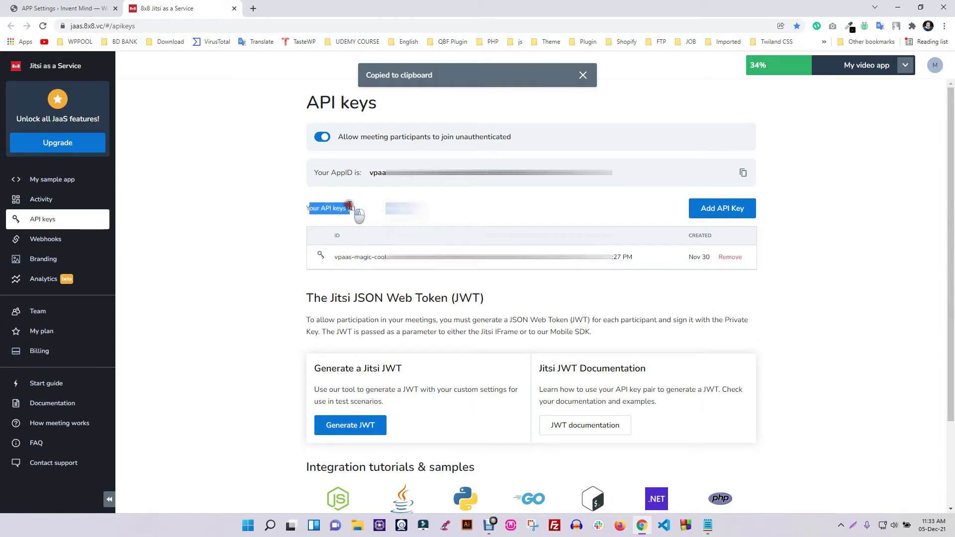
pyautogui.click(378, 207)
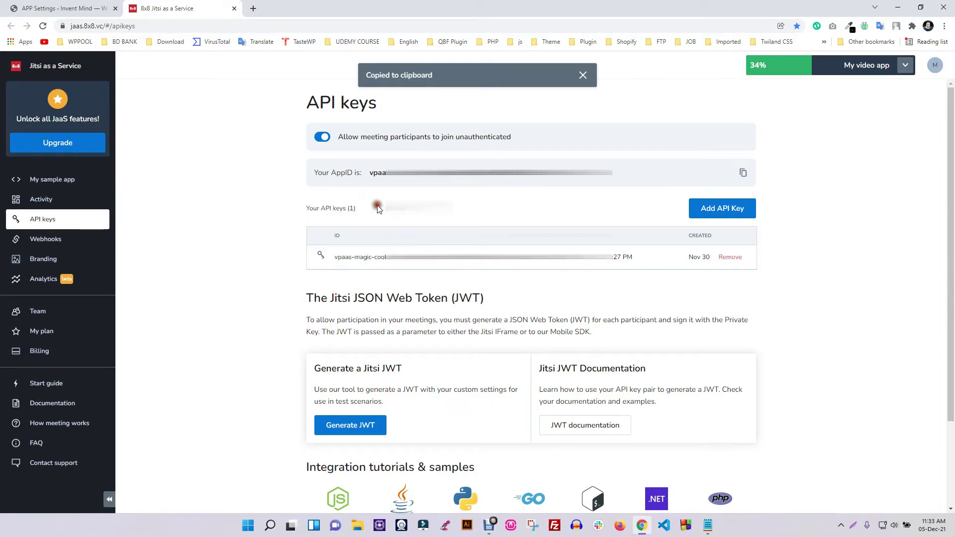
# Add a new API key, generate its key pair, and download the RSA private key file
pyautogui.click(718, 211)
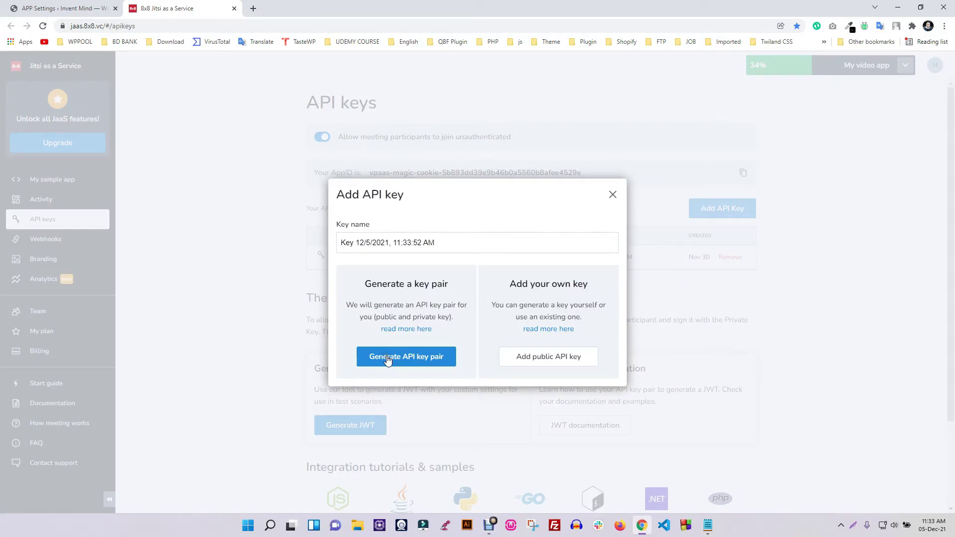
pyautogui.click(395, 359)
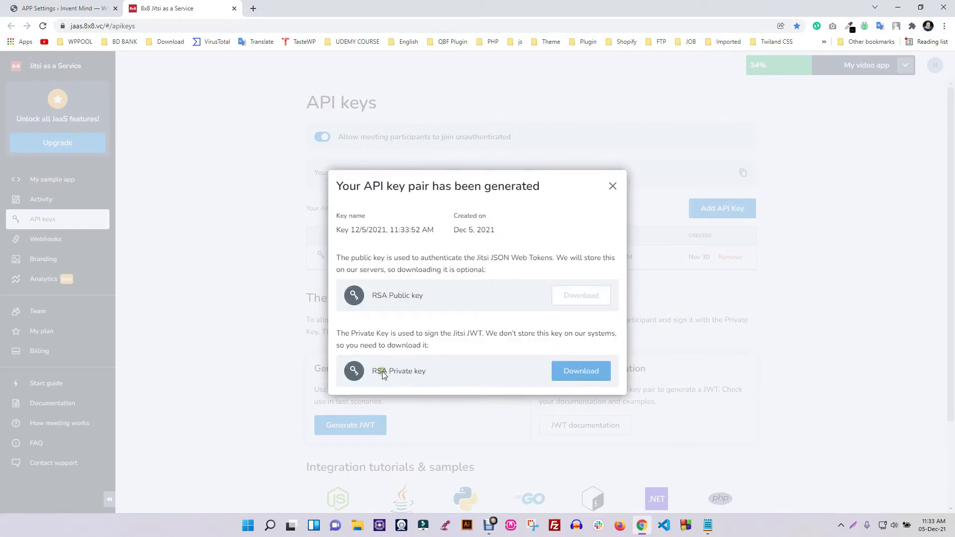
pyautogui.click(420, 295)
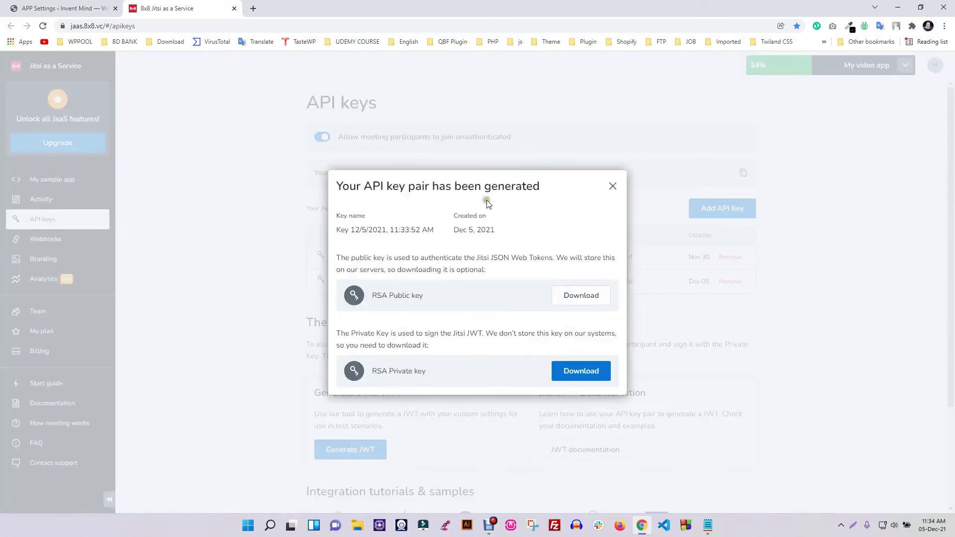
pyautogui.click(561, 373)
# Open the downloaded private key file in Notepad and copy its entire contents
pyautogui.click(615, 169)
pyautogui.click(106, 500)
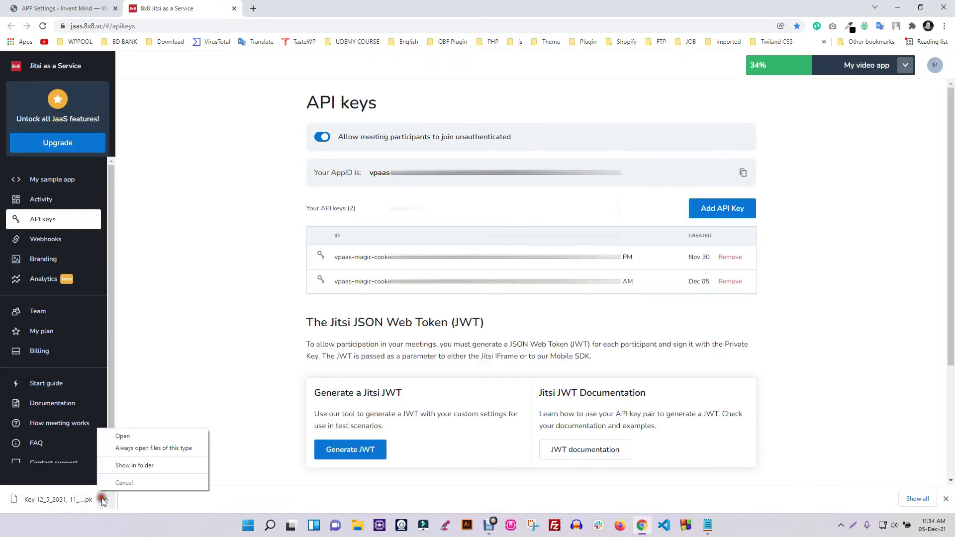
pyautogui.click(122, 436)
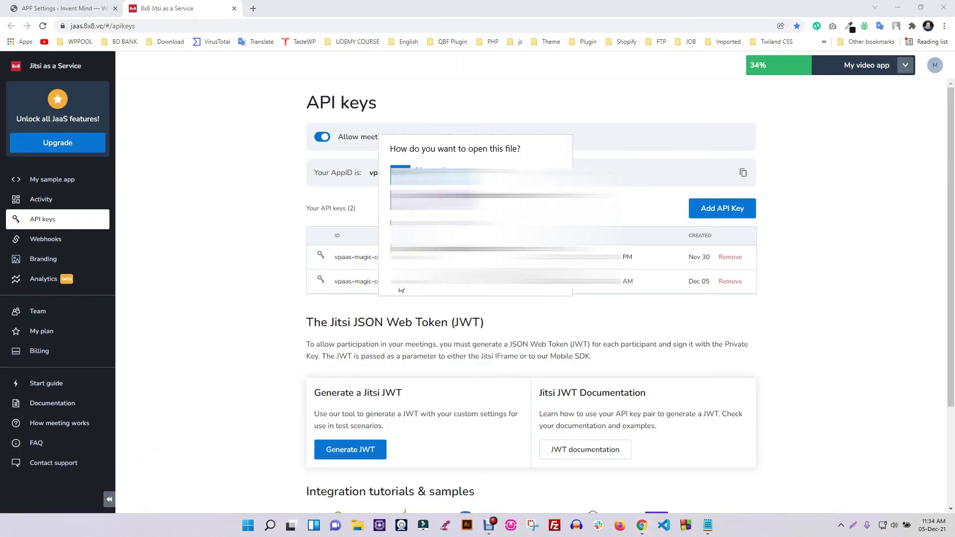
pyautogui.click(492, 176)
pyautogui.click(507, 277)
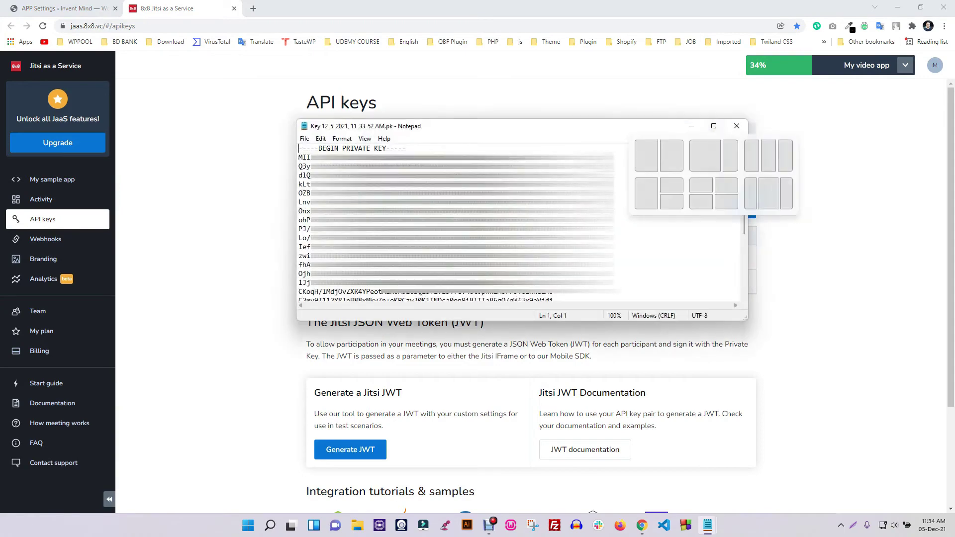
pyautogui.scroll(-4, 522, 225)
pyautogui.hotkey('ctrl', 'a')
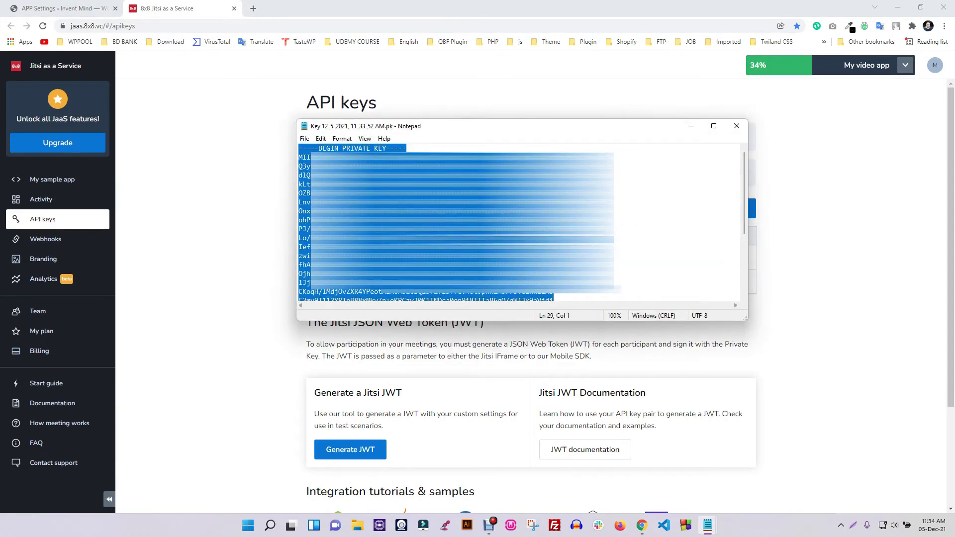
pyautogui.click(736, 126)
# Replace the plugin's Private Key field contents with the copied private key
pyautogui.click(119, 8)
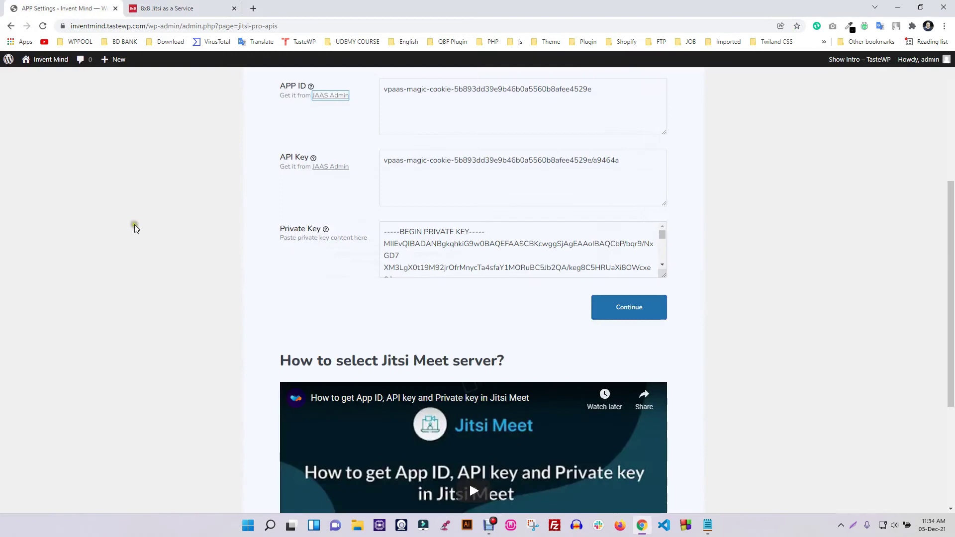
pyautogui.click(470, 272)
pyautogui.hotkey('ctrl', 'a')
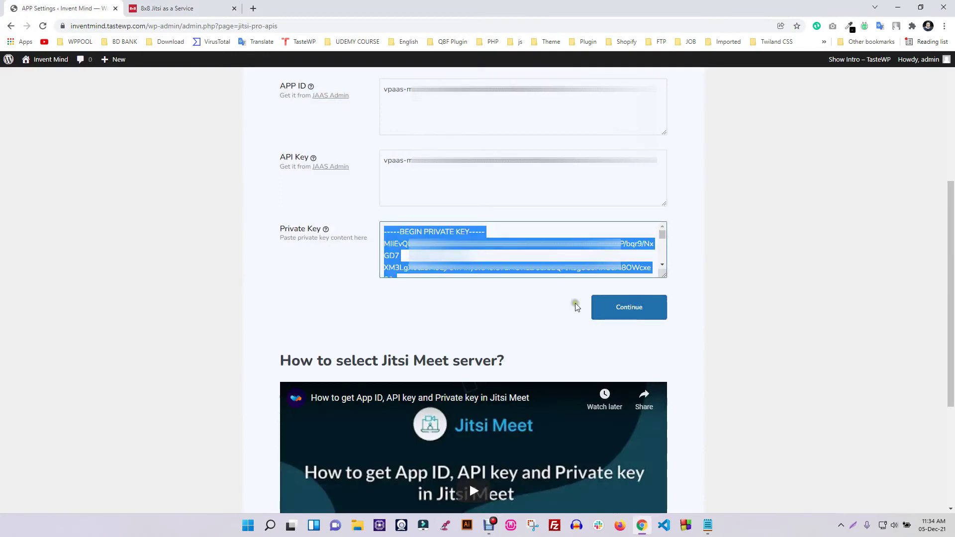
pyautogui.hotkey('ctrl', 'v')
pyautogui.scroll(3, 505, 283)
pyautogui.scroll(-1, 478, 299)
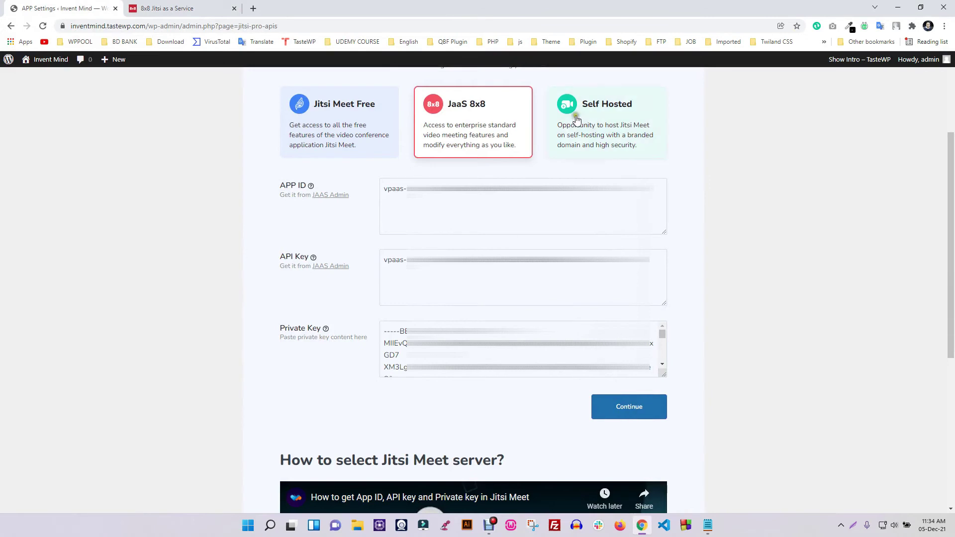
pyautogui.click(606, 117)
pyautogui.click(441, 193)
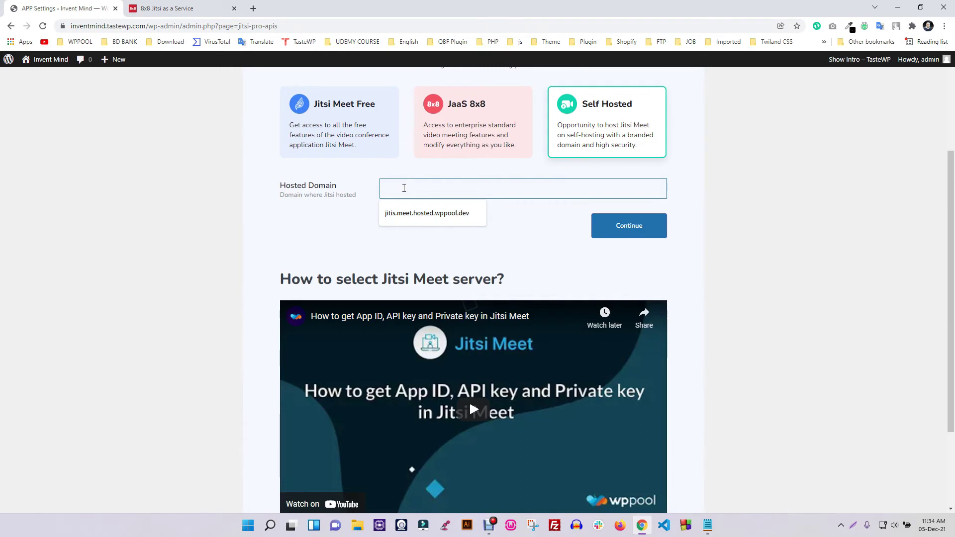
pyautogui.write('you')
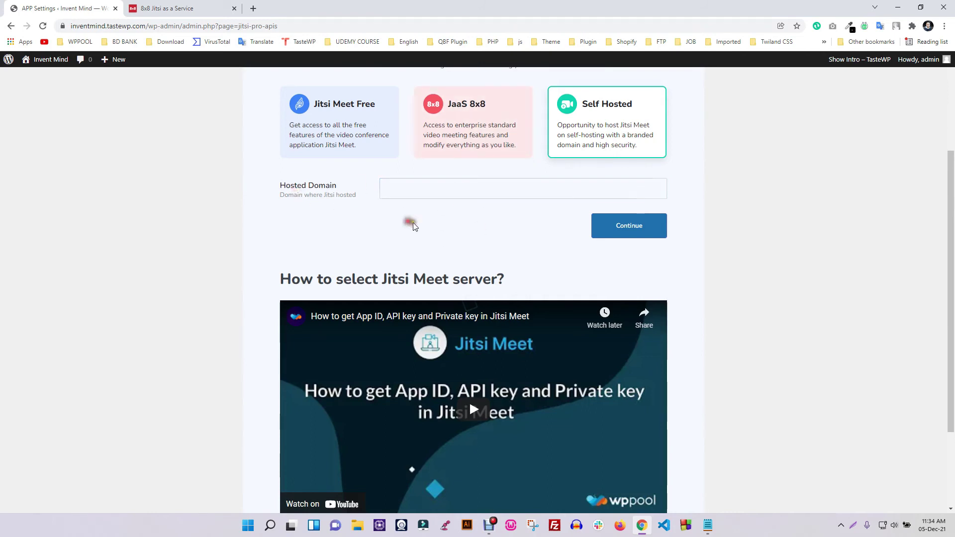
pyautogui.click(478, 138)
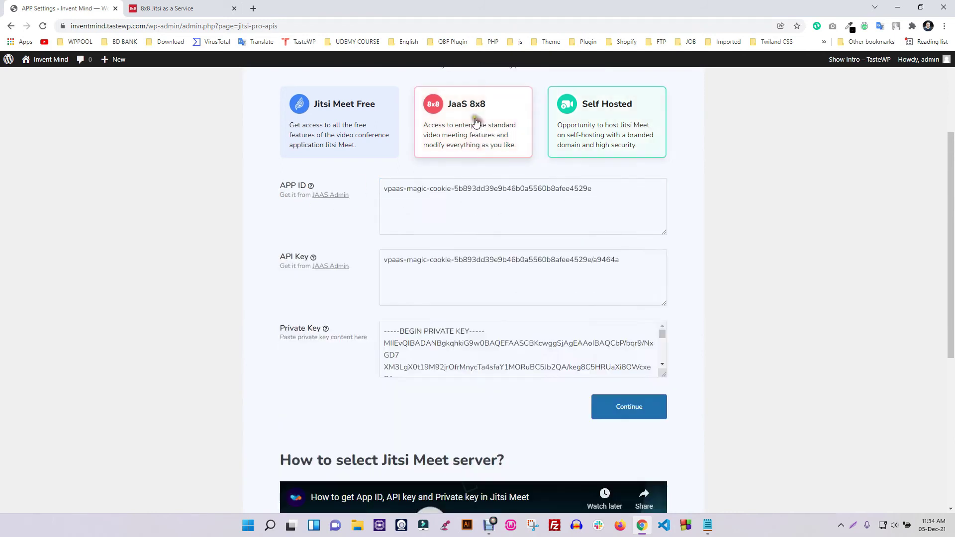
# Continue past the API settings form to store the App ID, API key and private key
pyautogui.click(623, 403)
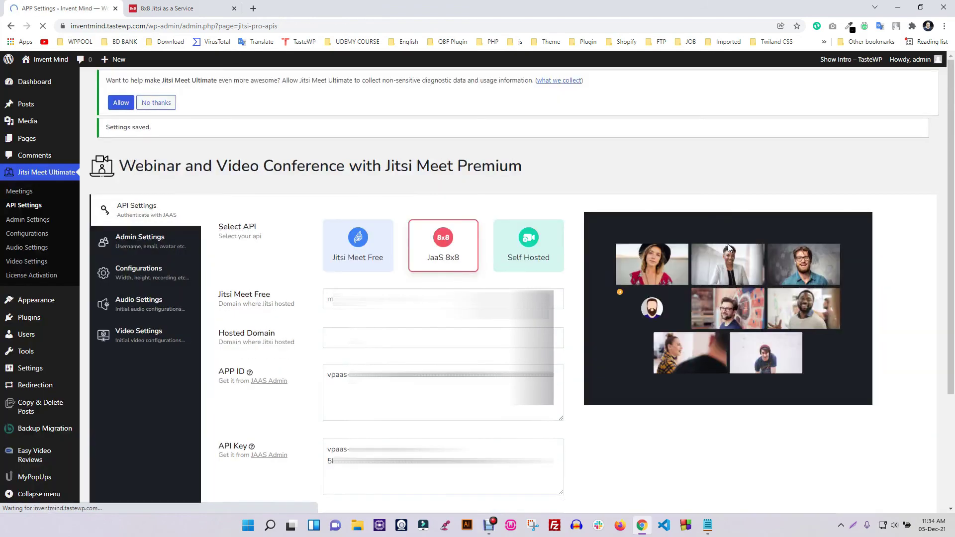